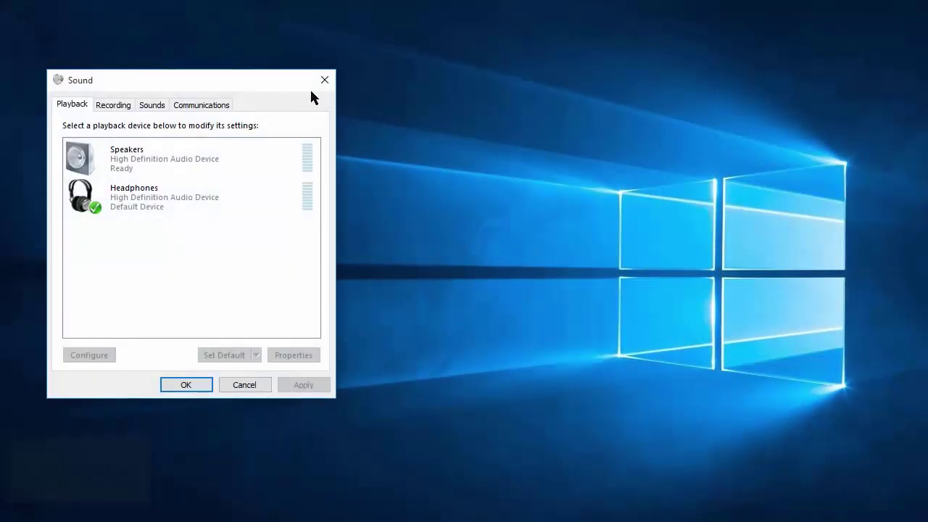
# Close the Sound dialog, reopen it on its system sounds page from the taskbar volume control, and close it again.
pyautogui.click(323, 83)
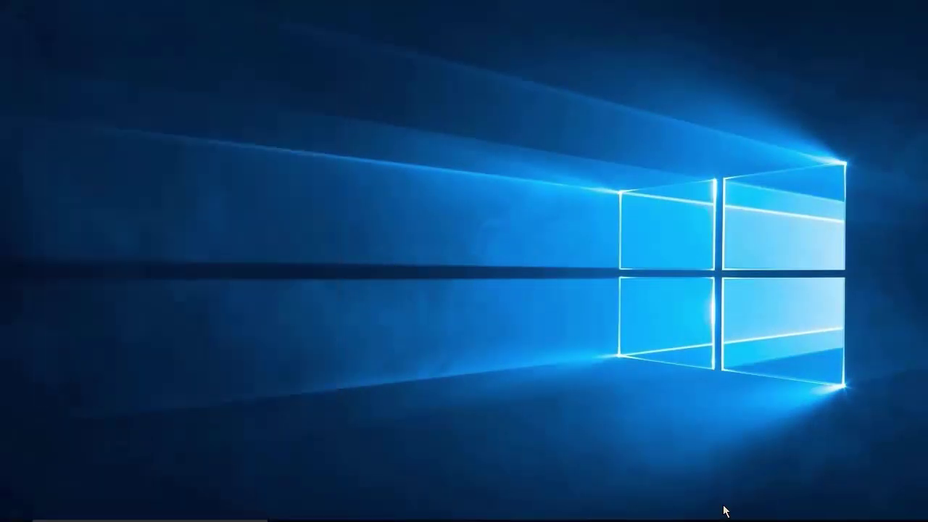
pyautogui.moveTo(719, 505)
pyautogui.rightClick(807, 508)
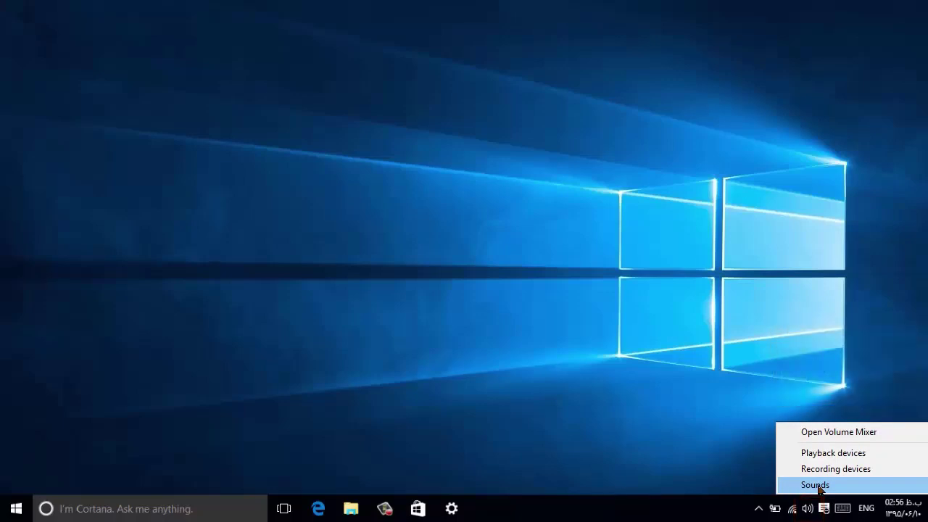
pyautogui.click(815, 485)
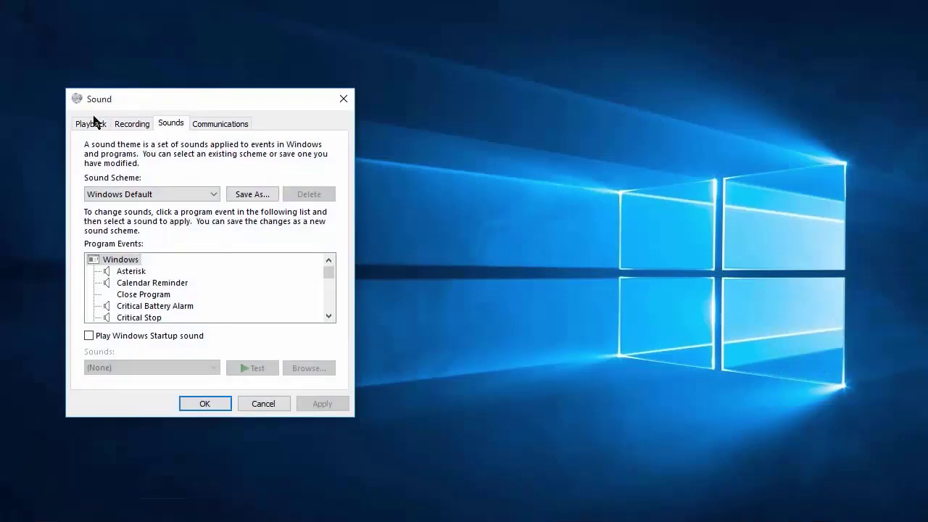
pyautogui.click(343, 101)
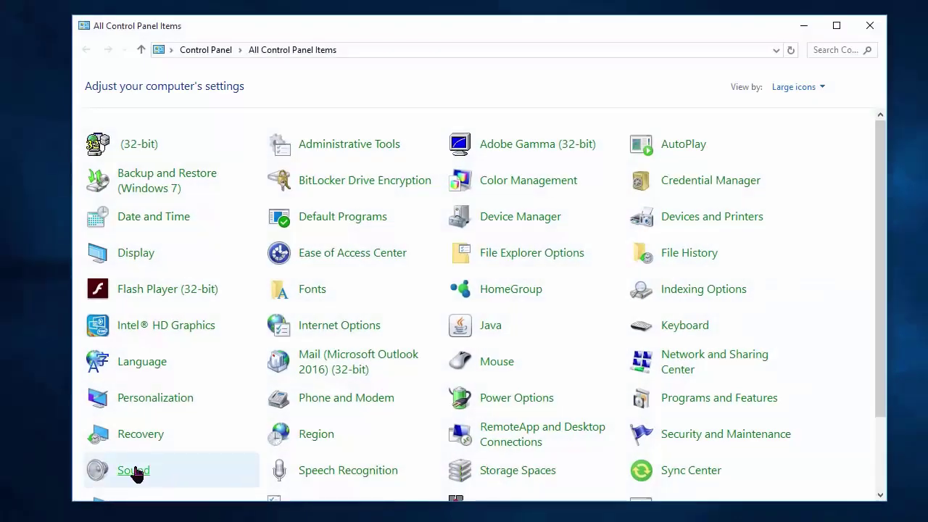
# Open the Sound settings from Control Panel, close the Control Panel window and show the recording devices.
pyautogui.click(129, 471)
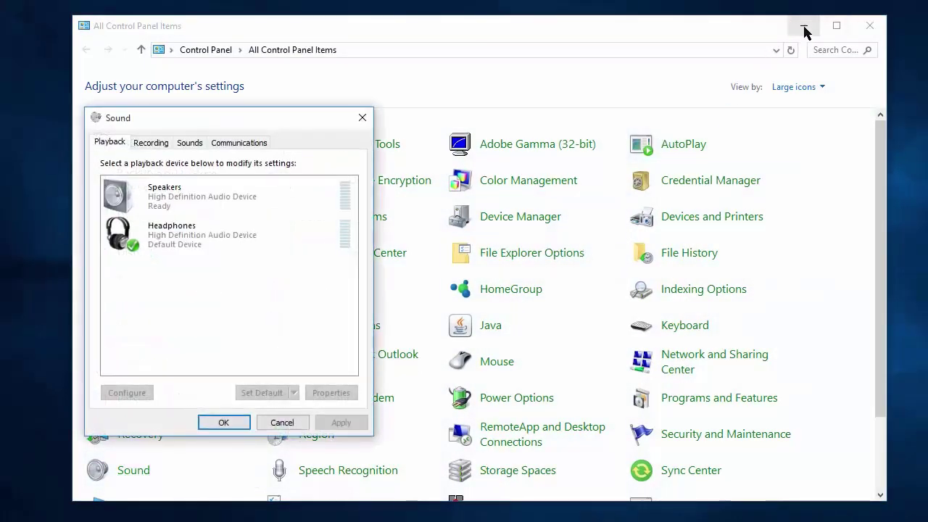
pyautogui.click(869, 26)
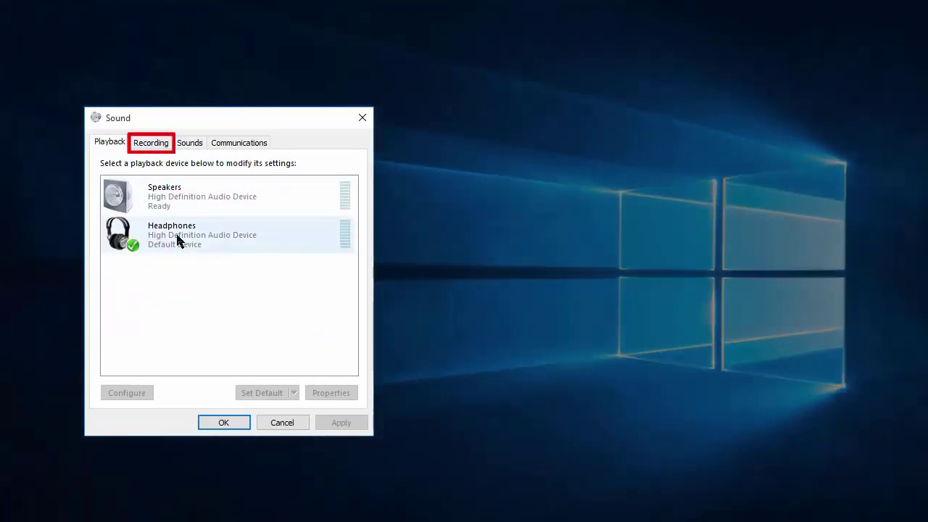
pyautogui.click(151, 143)
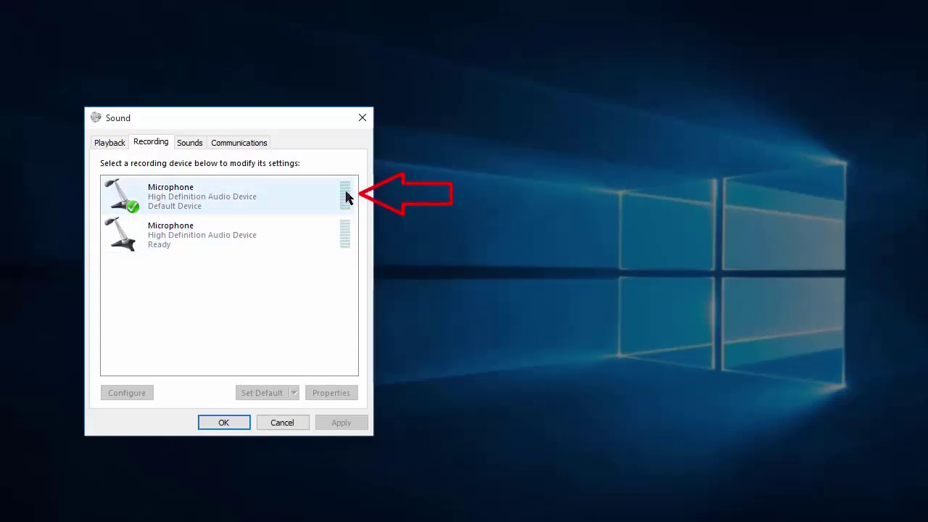
# Open the properties of the default microphone and place that window beside the Sound dialog.
pyautogui.click(227, 190)
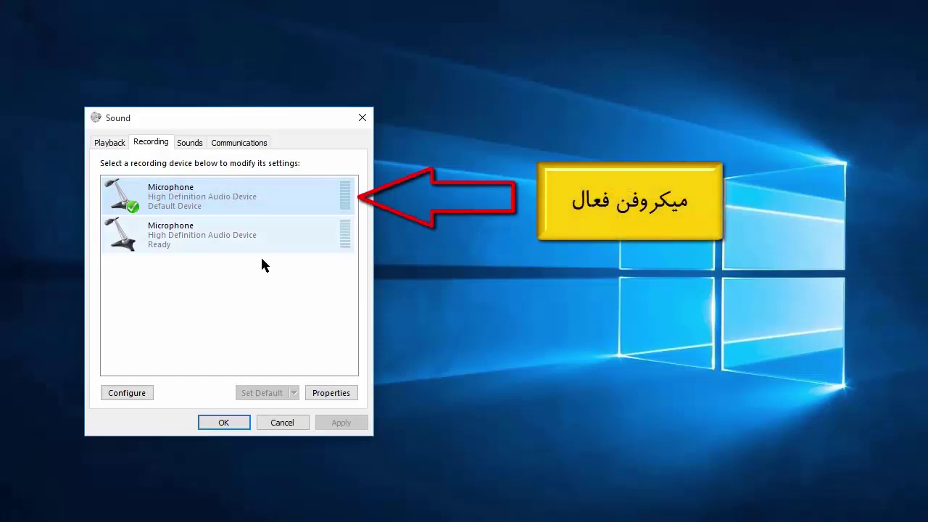
pyautogui.click(319, 393)
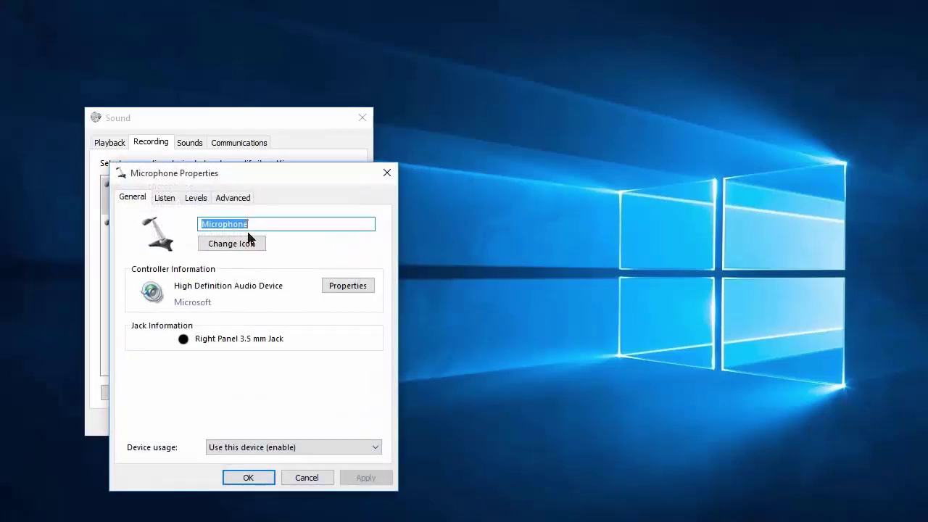
pyautogui.moveTo(182, 175); pyautogui.dragTo(459, 120)
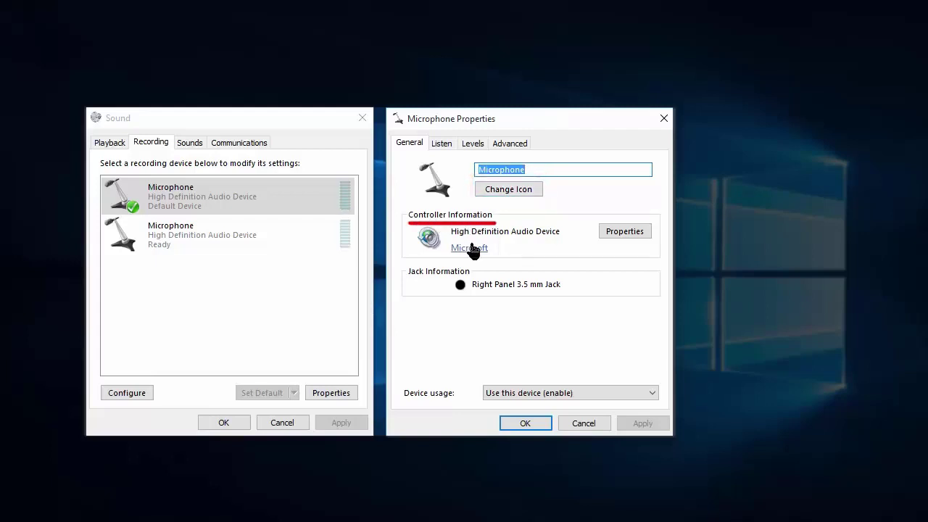
# Examine the audio controller's general and driver properties, and the microphone's device usage options, leaving the device enabled.
pyautogui.click(628, 233)
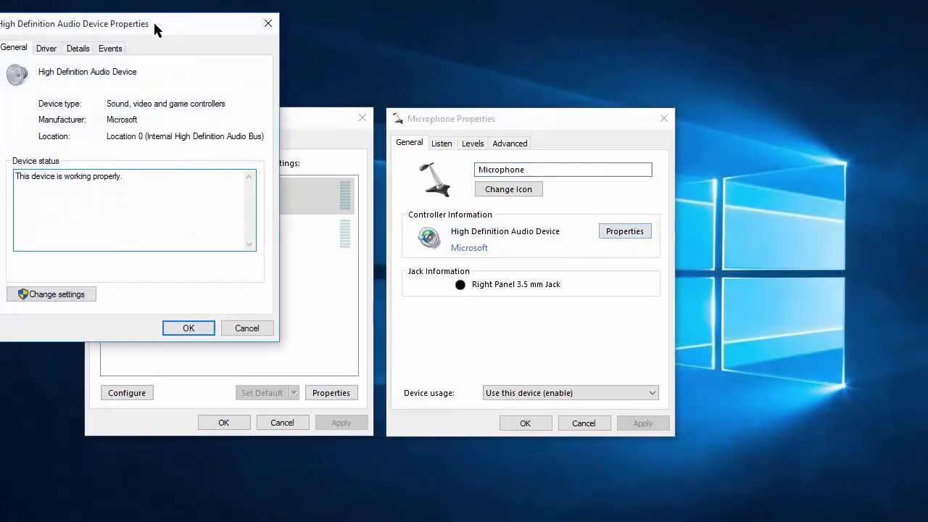
pyautogui.moveTo(153, 21); pyautogui.dragTo(347, 103)
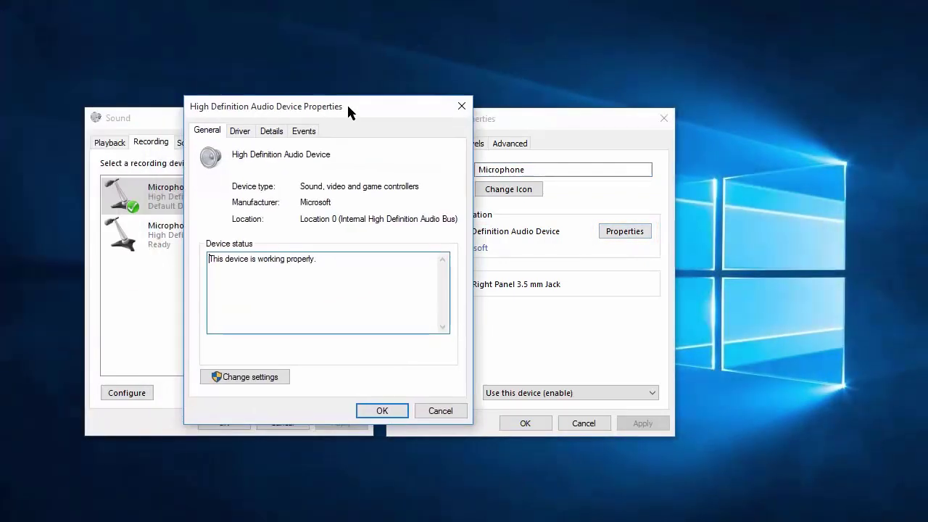
pyautogui.click(237, 135)
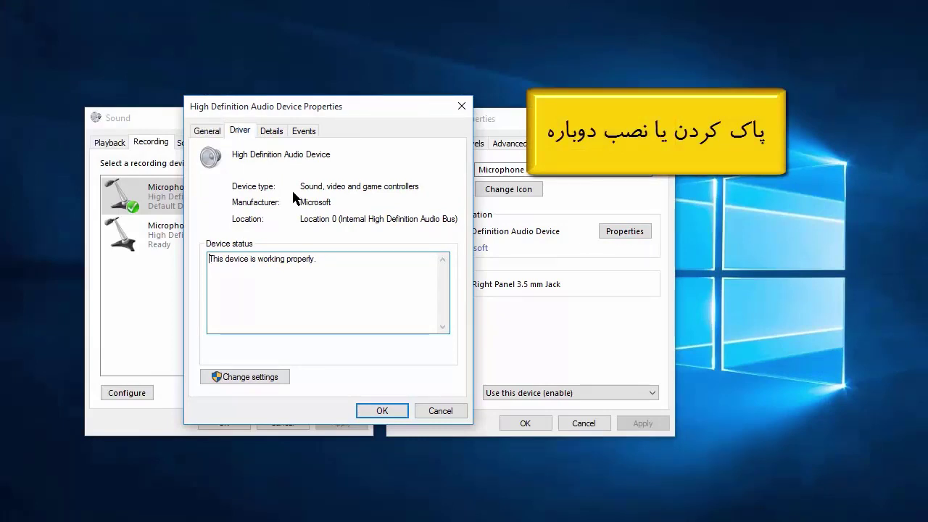
pyautogui.click(206, 135)
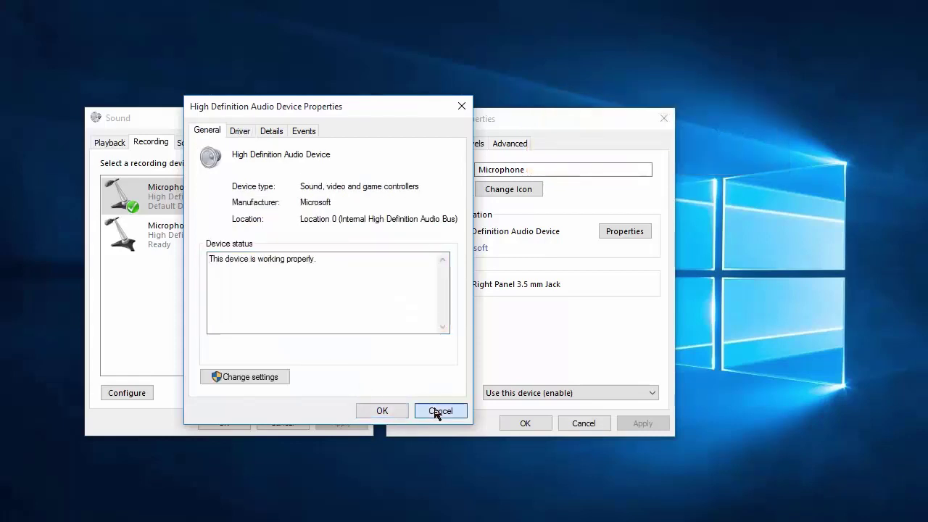
pyautogui.click(439, 411)
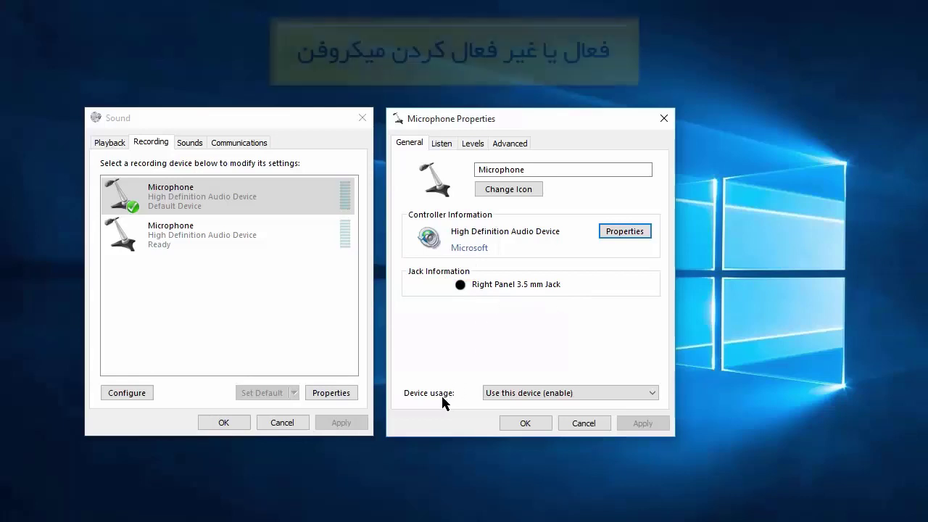
pyautogui.click(655, 395)
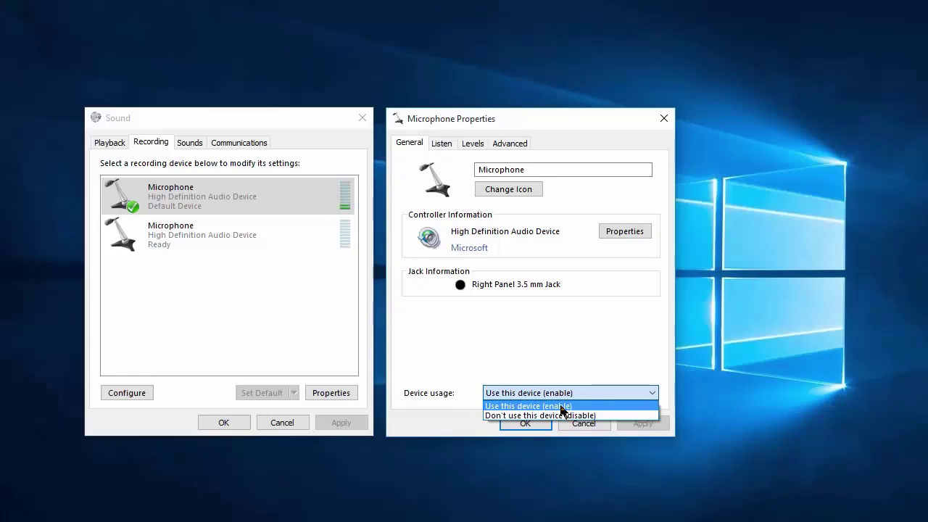
pyautogui.click(577, 360)
# Turn on Listen to this device for the microphone and apply it, and turn it off again and apply.
pyautogui.click(441, 143)
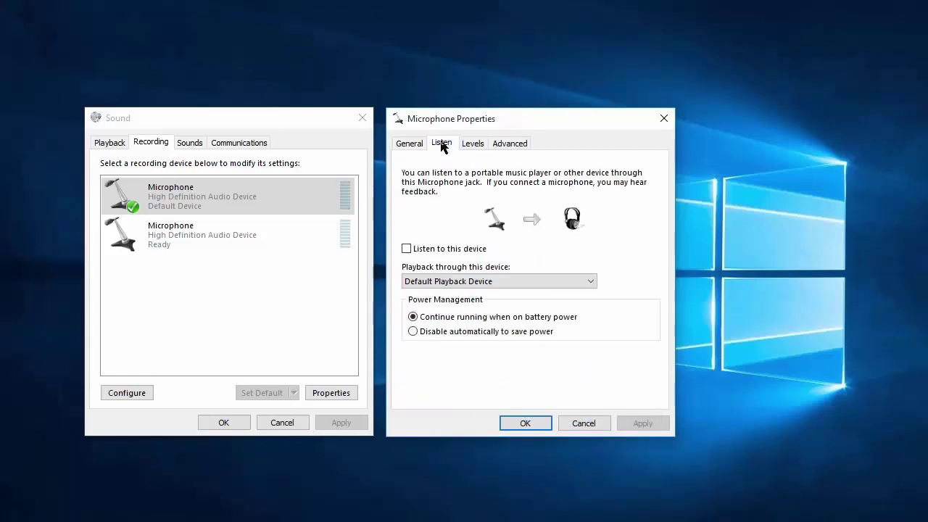
pyautogui.click(447, 250)
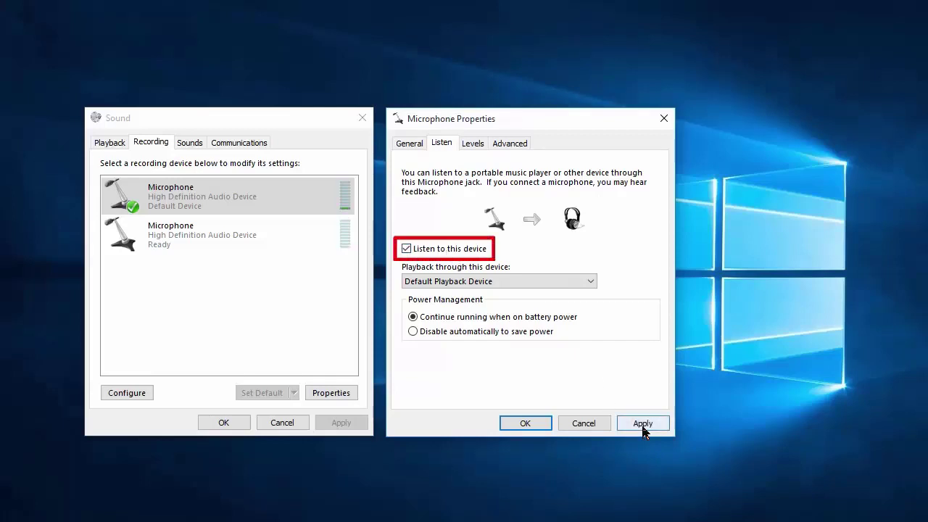
pyautogui.click(643, 424)
pyautogui.click(409, 250)
pyautogui.click(642, 424)
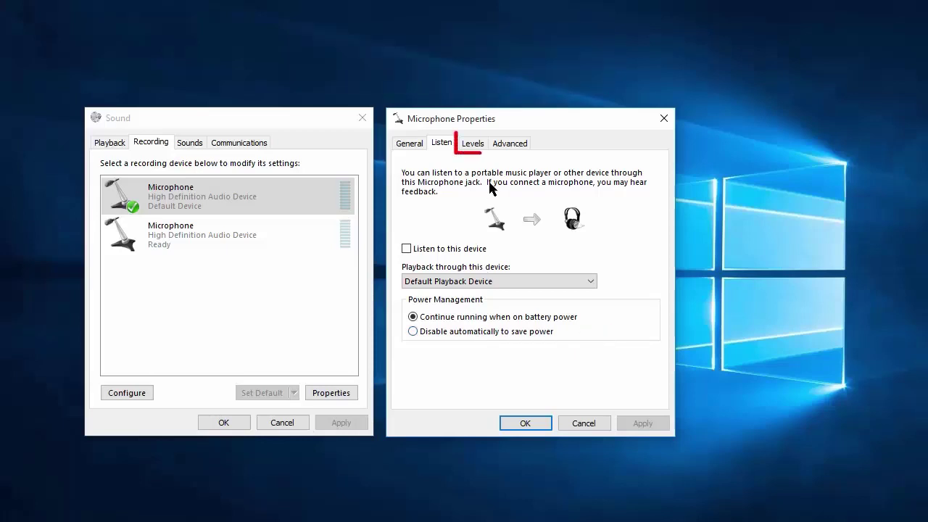
# Set the microphone level to 75 and the Microphone Boost to +12.0 dB.
pyautogui.click(472, 145)
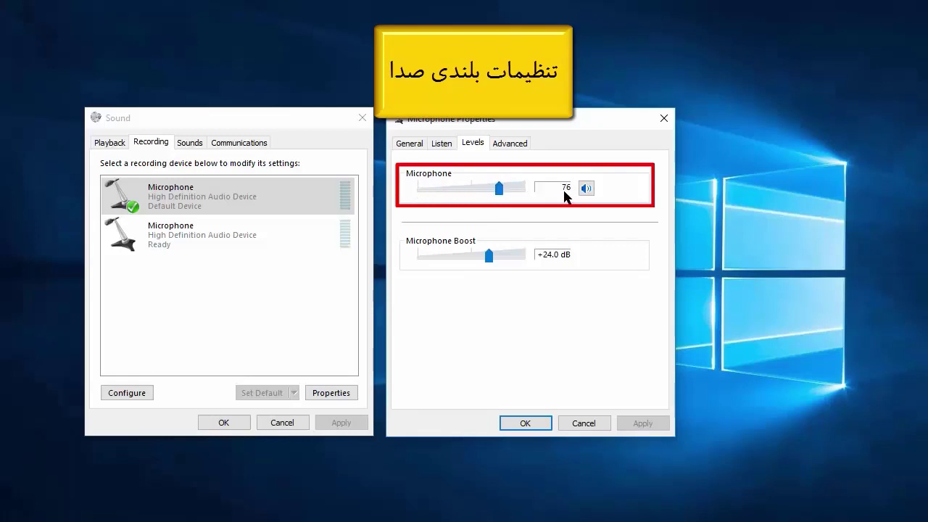
pyautogui.moveTo(499, 189)
pyautogui.mouseDown()
pyautogui.moveTo(409, 196)
pyautogui.moveTo(530, 200)
pyautogui.moveTo(498, 206)
pyautogui.mouseUp()
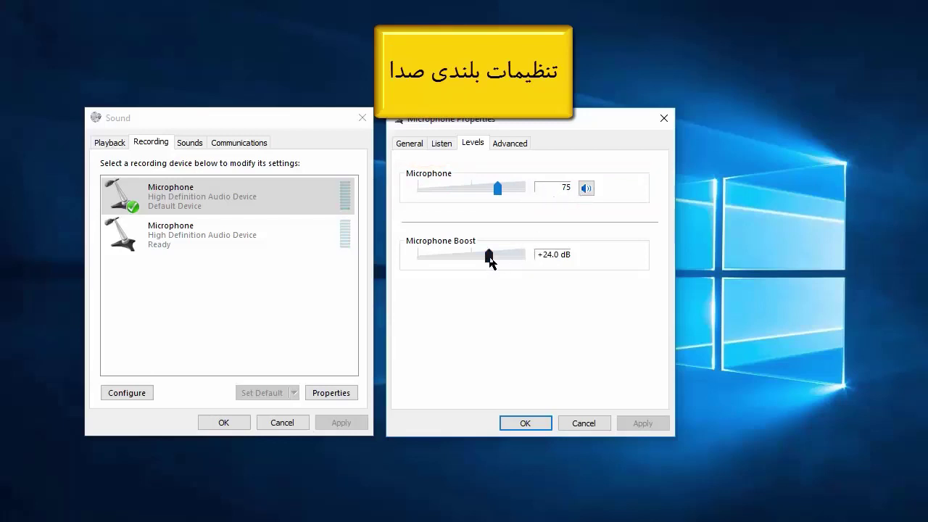
pyautogui.moveTo(490, 262); pyautogui.dragTo(455, 262)
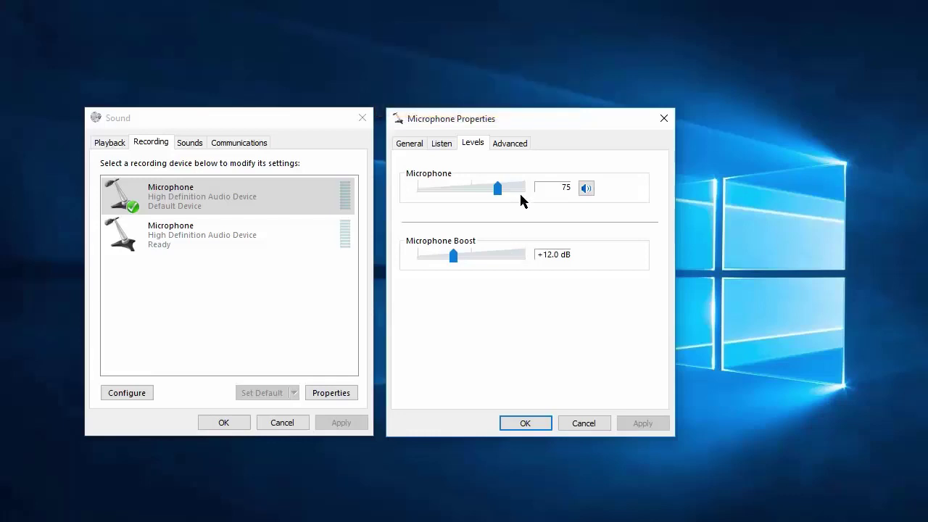
# Examine the microphone's available default formats and keep 2 channel, 16 bit, 44100 Hz (CD Quality).
pyautogui.click(510, 145)
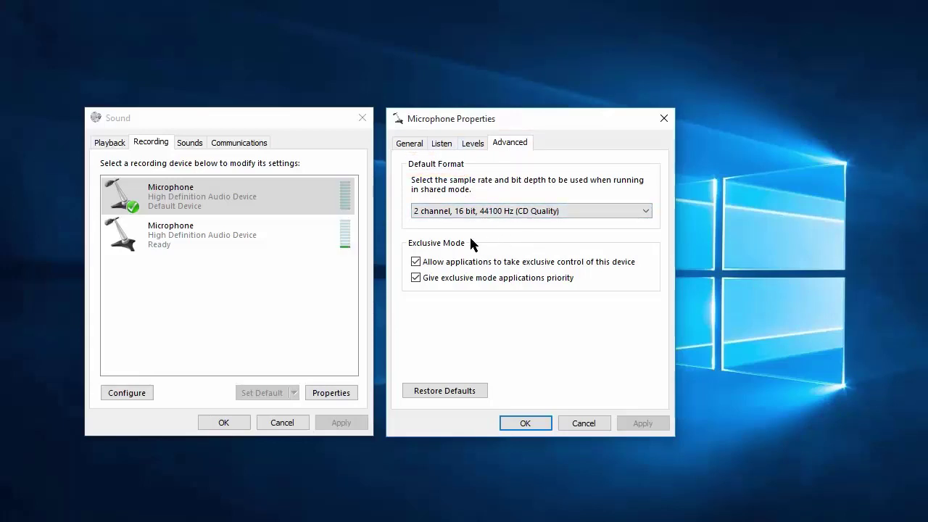
pyautogui.click(644, 217)
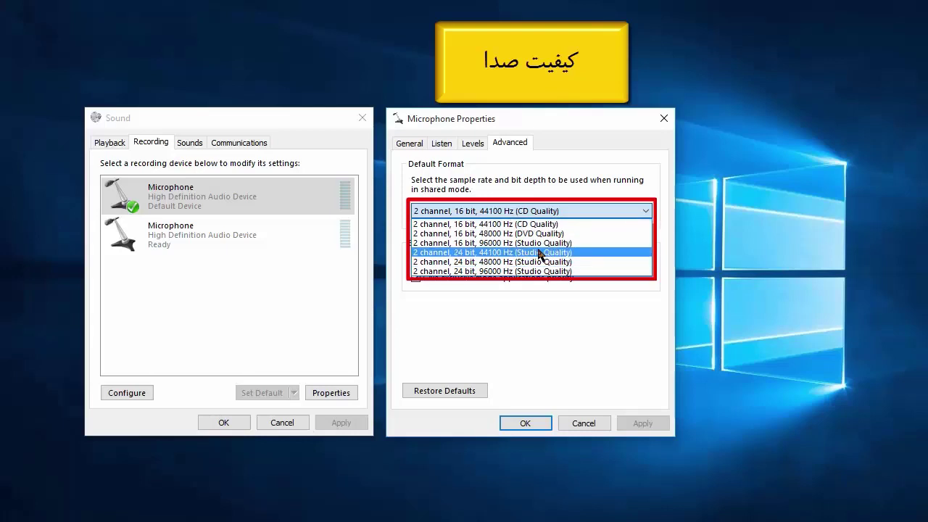
pyautogui.click(569, 209)
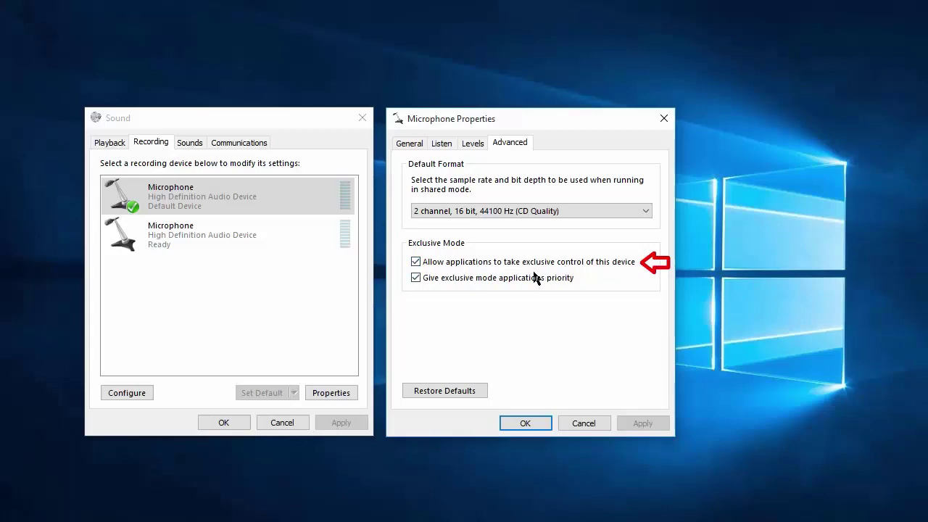
# Switch exclusive application control off and on, re-enable exclusive mode applications priority, and save the microphone and sound settings.
pyautogui.click(417, 262)
pyautogui.click(416, 261)
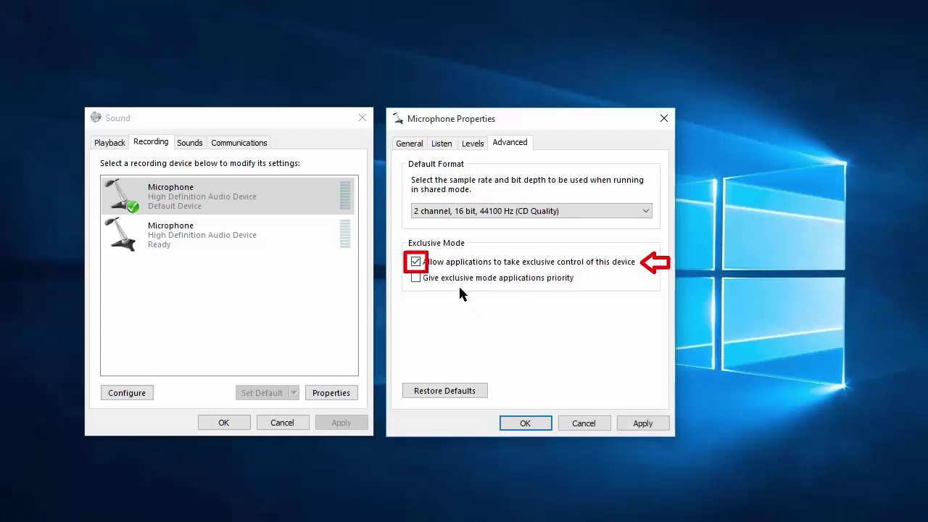
pyautogui.click(415, 278)
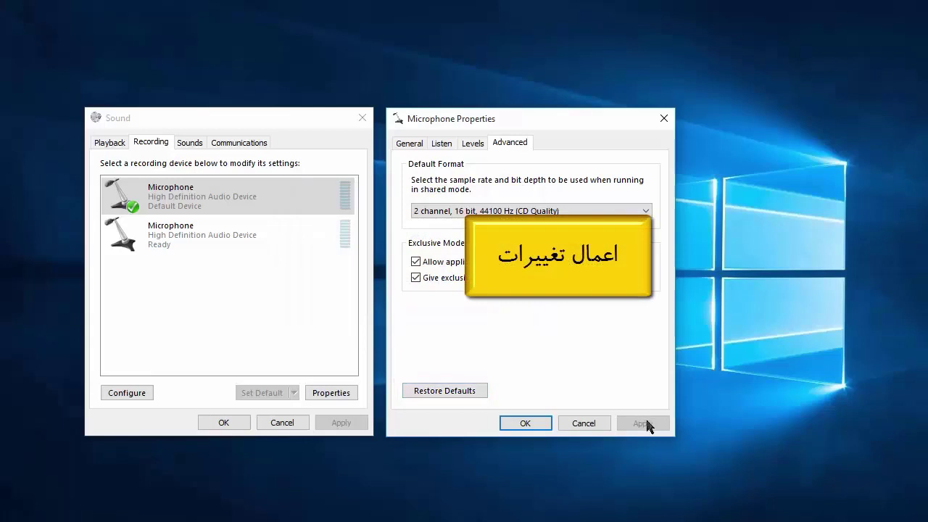
pyautogui.click(527, 426)
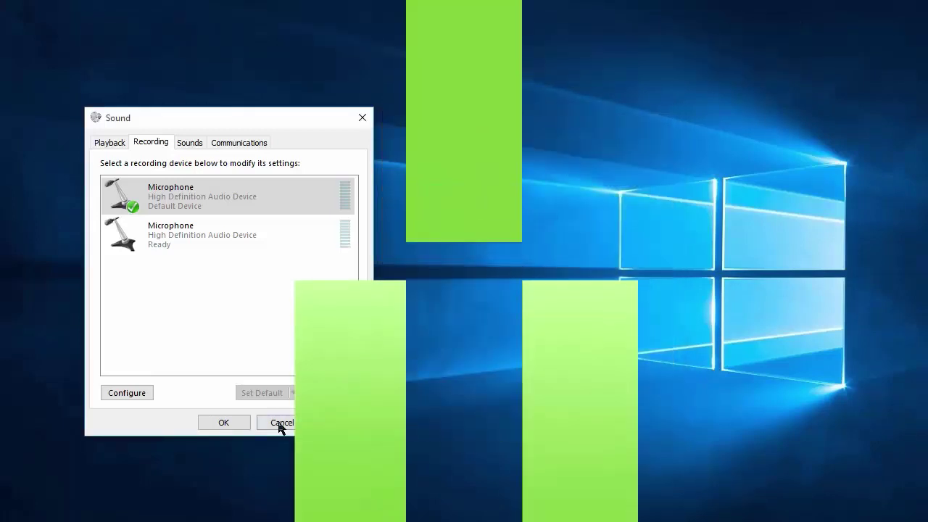
pyautogui.click(234, 424)
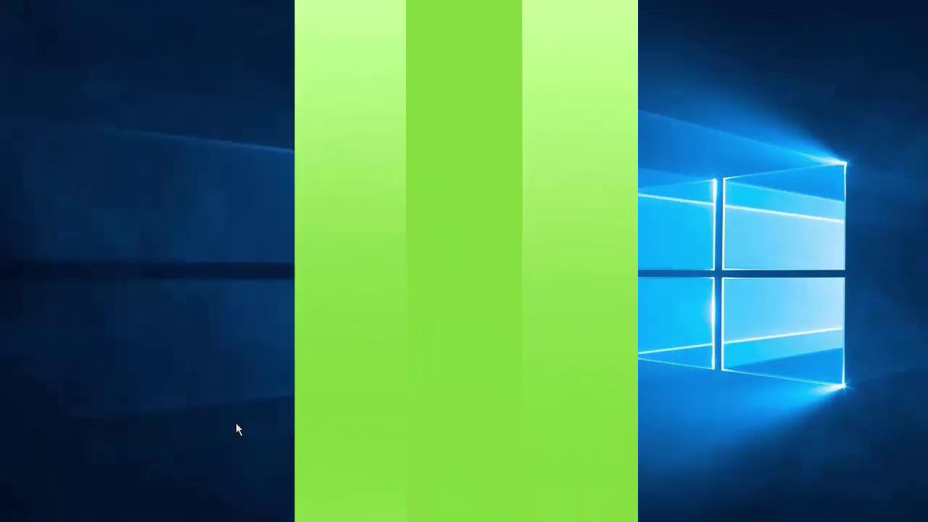